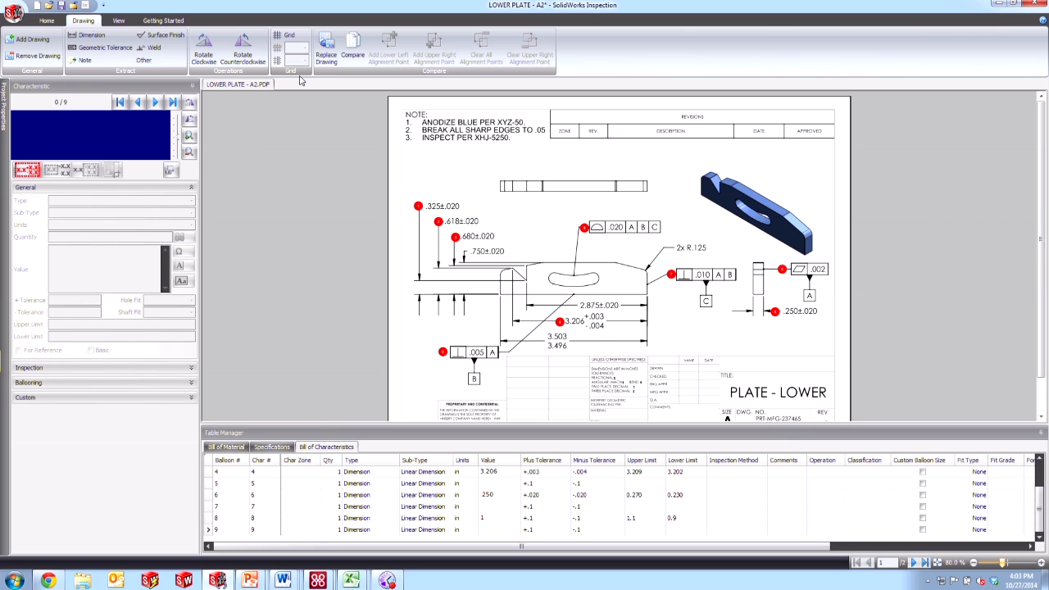
Open Grid Properties to show the default green 4-row, 6-column zone grid on the LOWER PLATE sheet.
{"action": "left_click", "coordinate": [287, 38]}
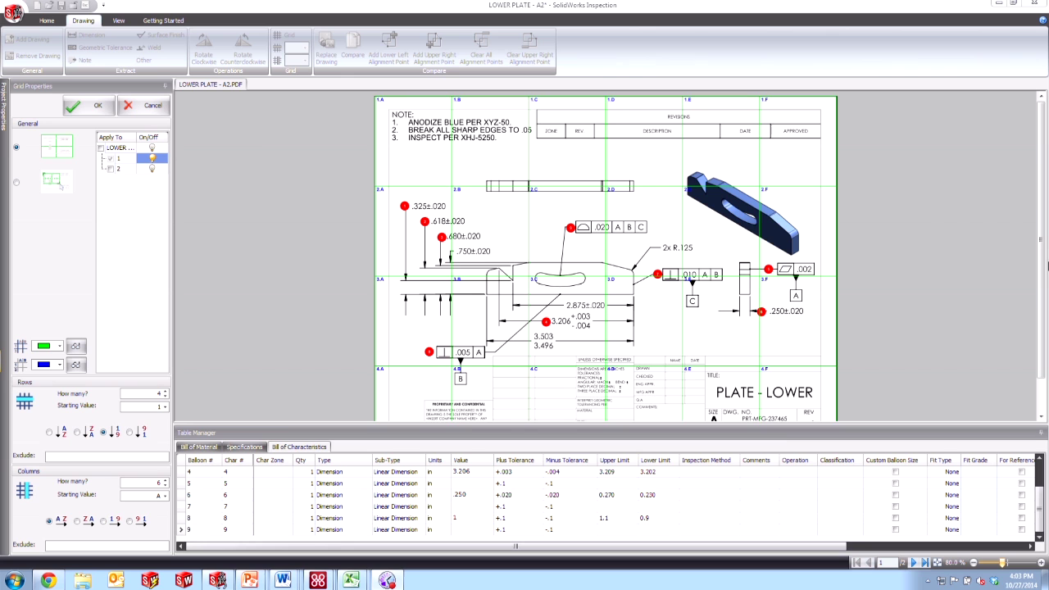
{"action": "scroll", "coordinate": [1045, 226], "scroll_direction": "down", "scroll_amount": 2}
{"action": "scroll", "coordinate": [1045, 226], "scroll_direction": "up", "scroll_amount": 2}
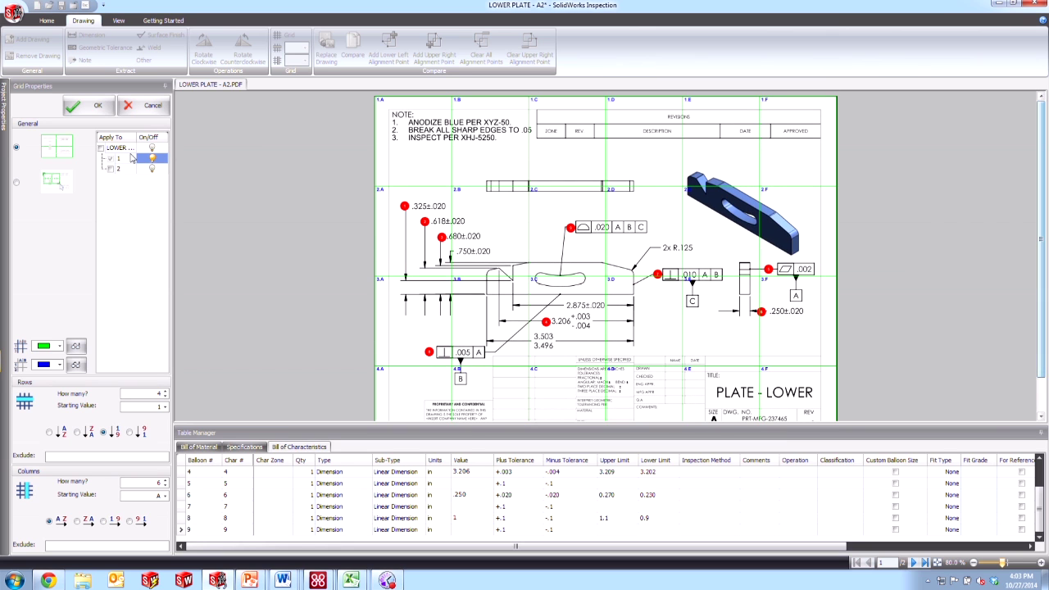
Switch to a custom grid region and resize it to frame the part views above the title block.
{"action": "left_click", "coordinate": [16, 182]}
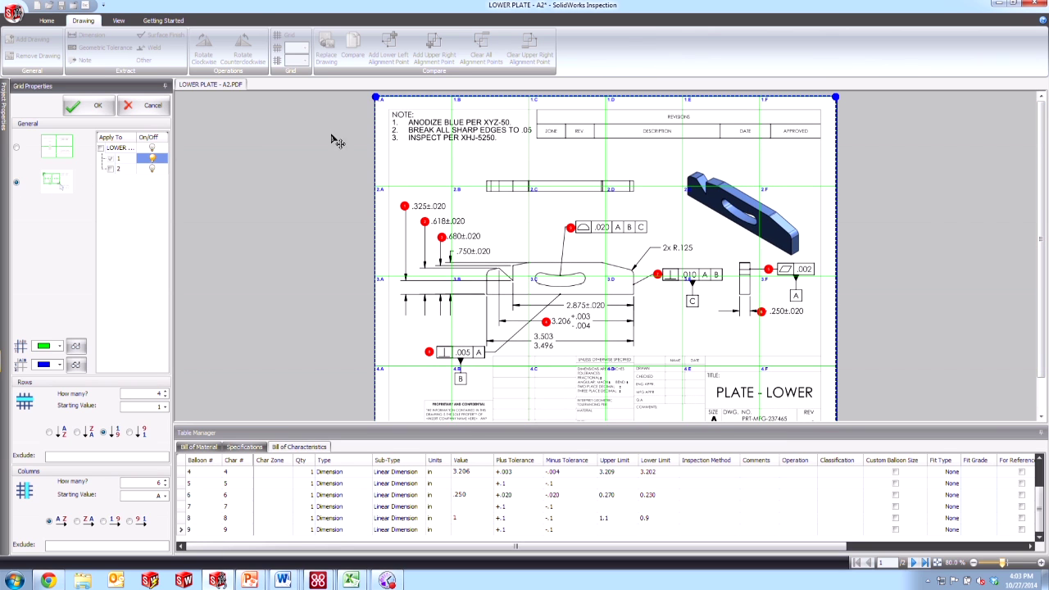
{"action": "left_click_drag", "start_coordinate": [374, 97], "coordinate": [386, 176]}
{"action": "scroll", "coordinate": [1039, 256], "scroll_direction": "down", "scroll_amount": 1}
{"action": "scroll", "coordinate": [1039, 257], "scroll_direction": "down", "scroll_amount": 3}
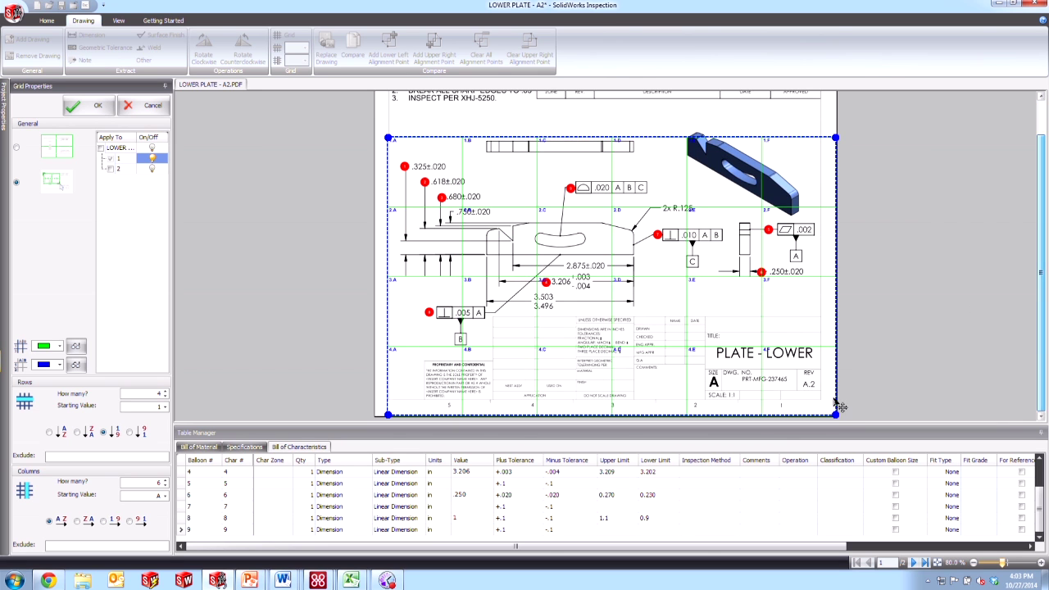
{"action": "mouse_move", "coordinate": [837, 403]}
{"action": "left_mouse_down"}
{"action": "mouse_move", "coordinate": [827, 317]}
{"action": "mouse_move", "coordinate": [835, 330]}
{"action": "left_mouse_up"}
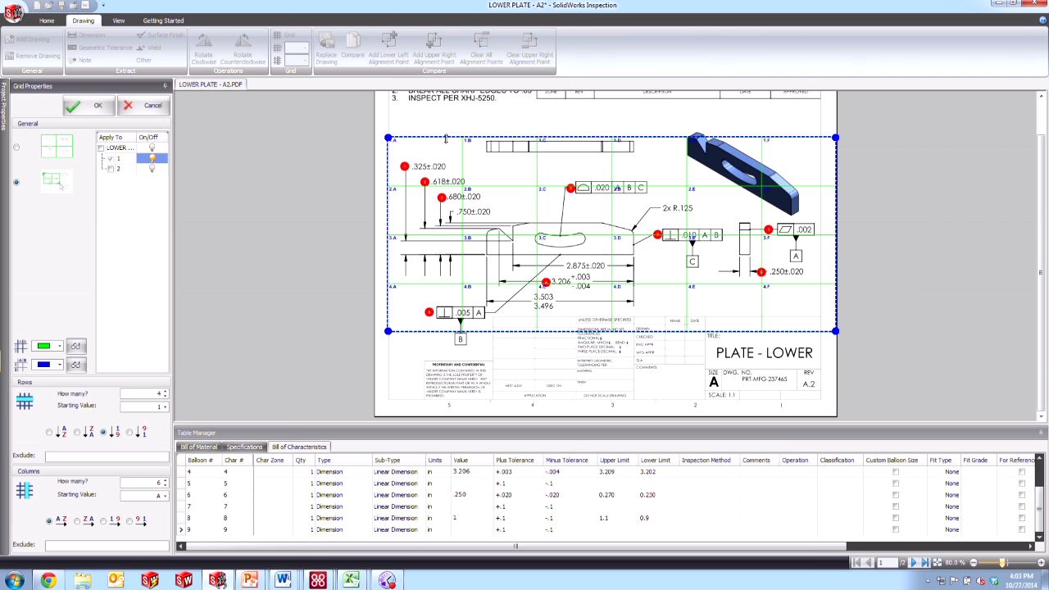
{"action": "left_click_drag", "start_coordinate": [455, 141], "coordinate": [456, 135]}
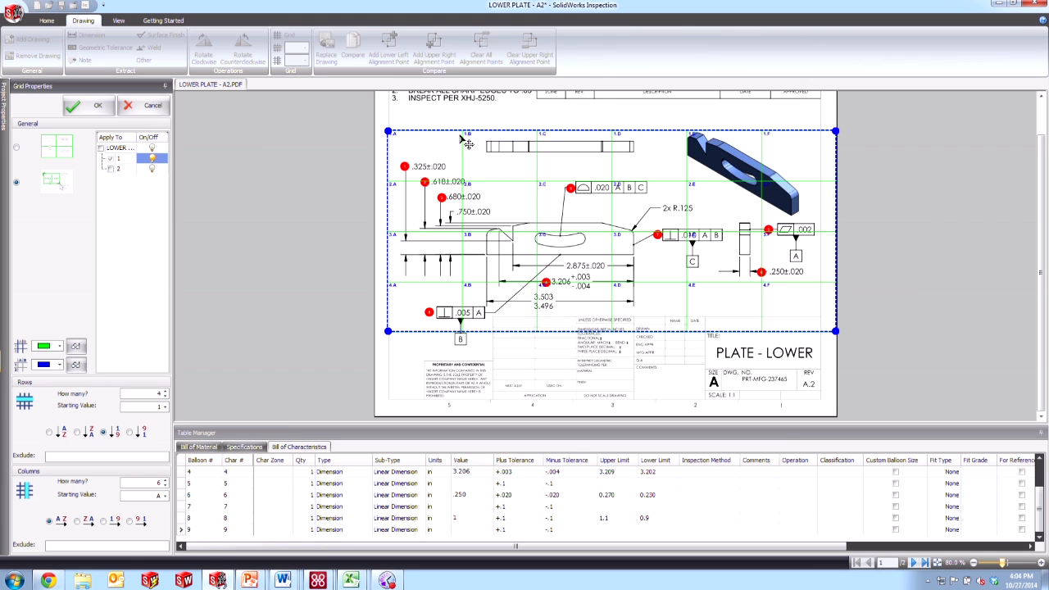
Set the grid back to the full sheet and reduce it to 3 rows and 3 columns.
{"action": "left_click", "coordinate": [17, 148]}
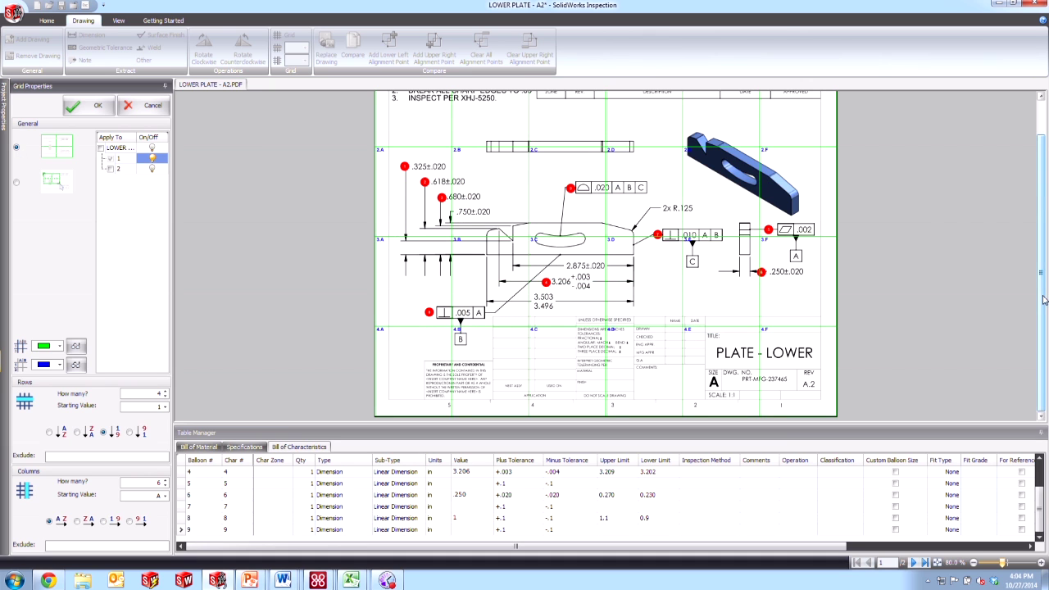
{"action": "scroll", "coordinate": [1045, 287], "scroll_direction": "up", "scroll_amount": 2}
{"action": "scroll", "coordinate": [1037, 275], "scroll_direction": "down", "scroll_amount": 2}
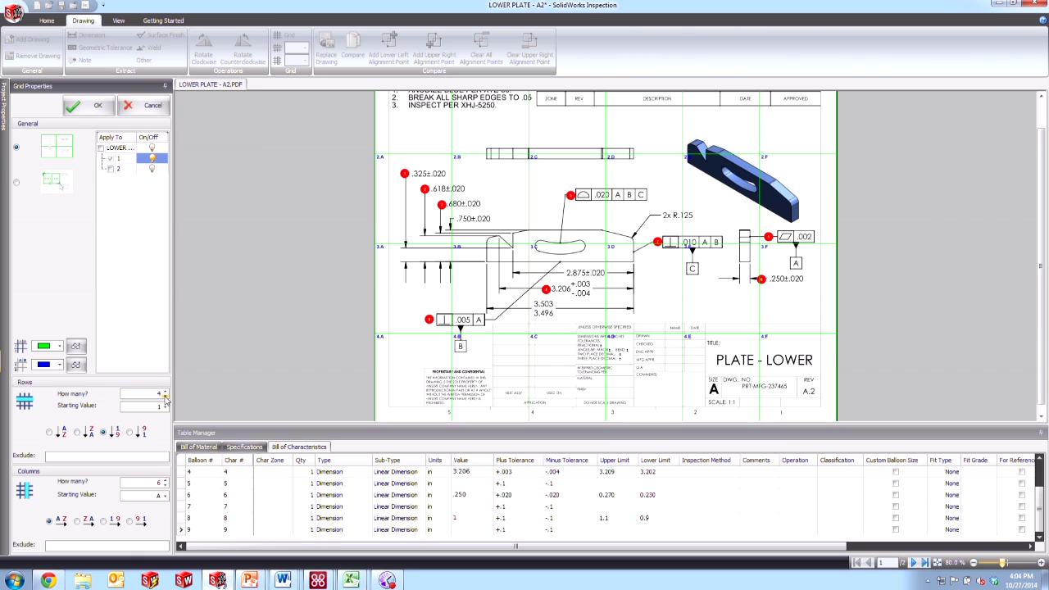
{"action": "left_click", "coordinate": [164, 397]}
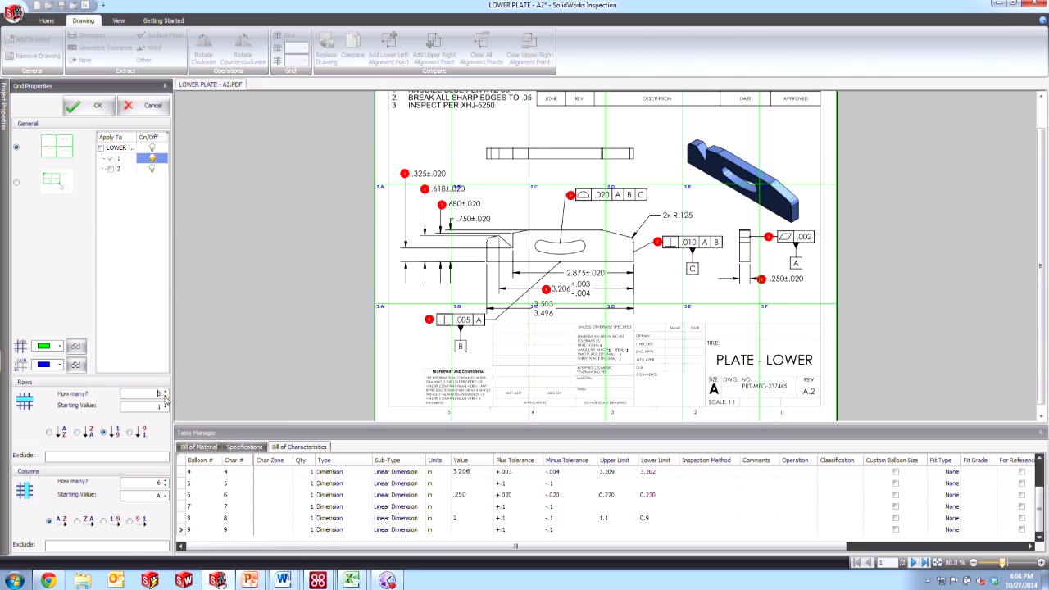
{"action": "left_click", "coordinate": [165, 485]}
{"action": "left_click", "coordinate": [165, 485]}
{"action": "left_click", "coordinate": [164, 485]}
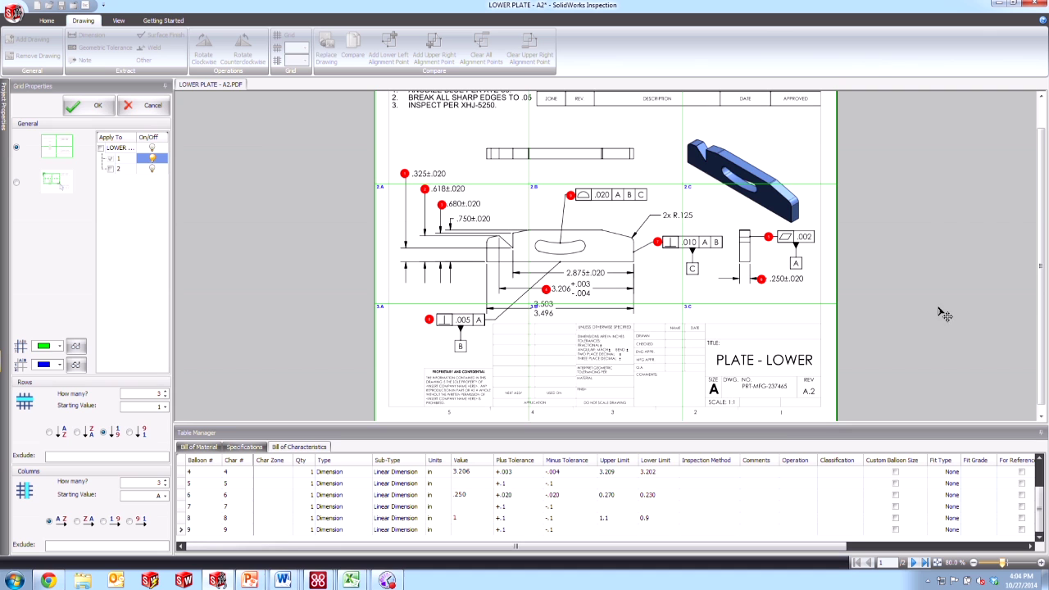
{"action": "mouse_move", "coordinate": [1045, 307]}
{"action": "left_mouse_down"}
{"action": "mouse_move", "coordinate": [1046, 270]}
{"action": "mouse_move", "coordinate": [1041, 323]}
{"action": "mouse_move", "coordinate": [1045, 292]}
{"action": "left_mouse_up"}
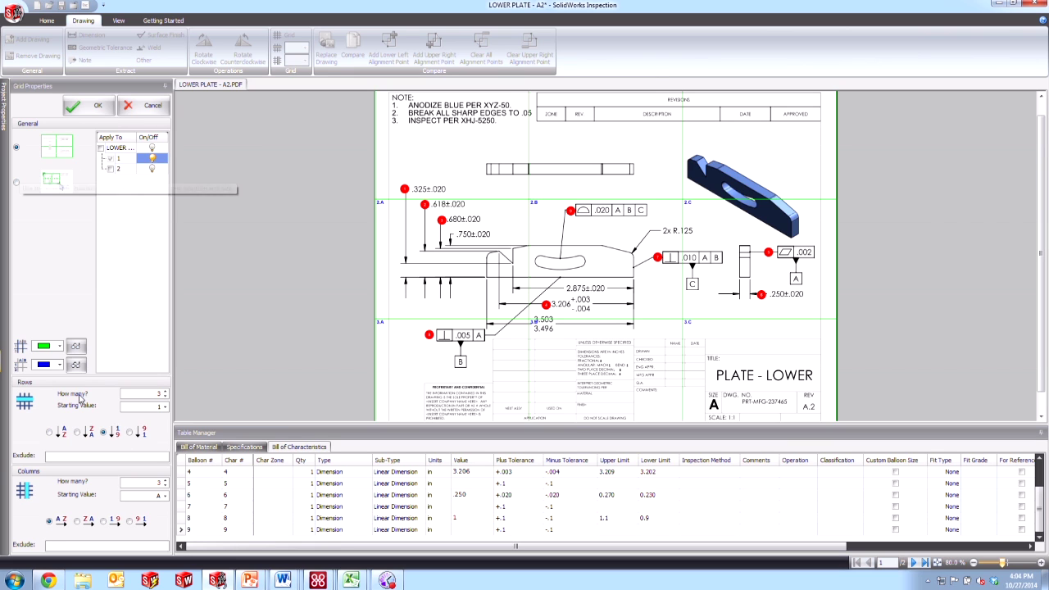
Set the grid line colour to red and the zone label colour to magenta.
{"action": "left_click", "coordinate": [60, 347]}
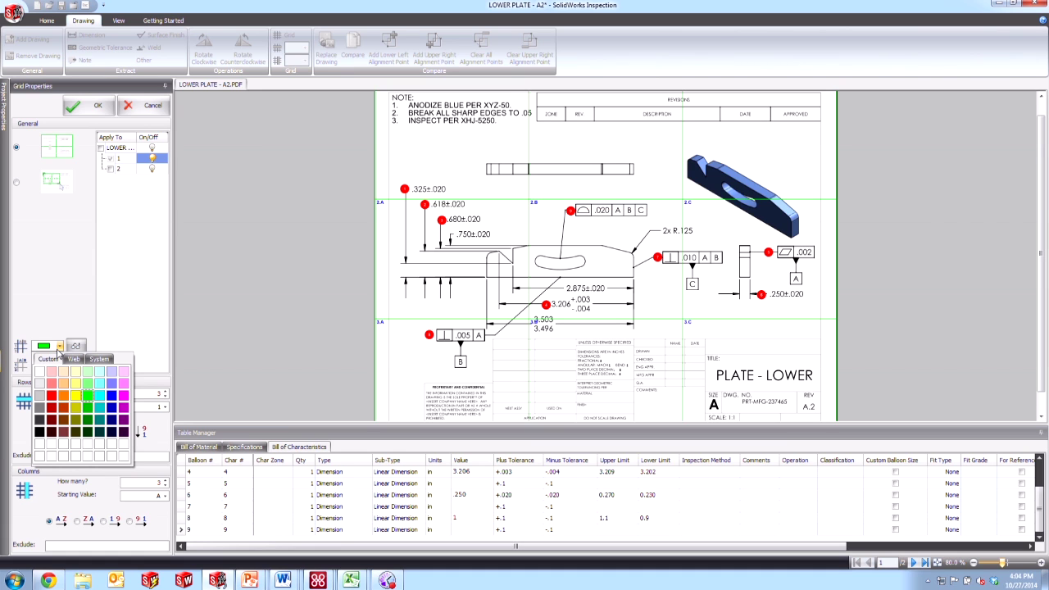
{"action": "left_click", "coordinate": [51, 395]}
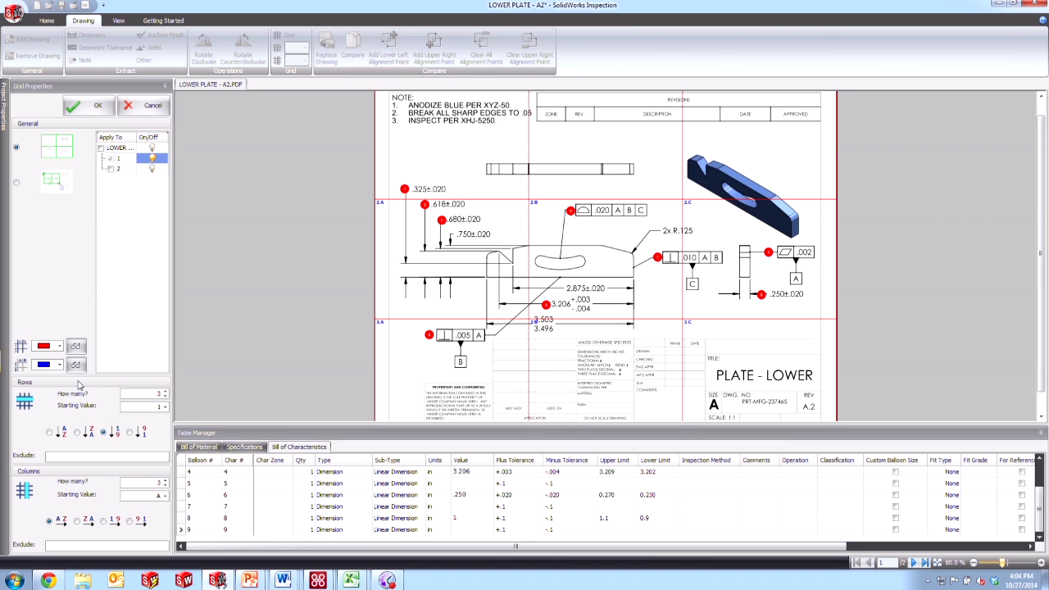
{"action": "left_click", "coordinate": [59, 364]}
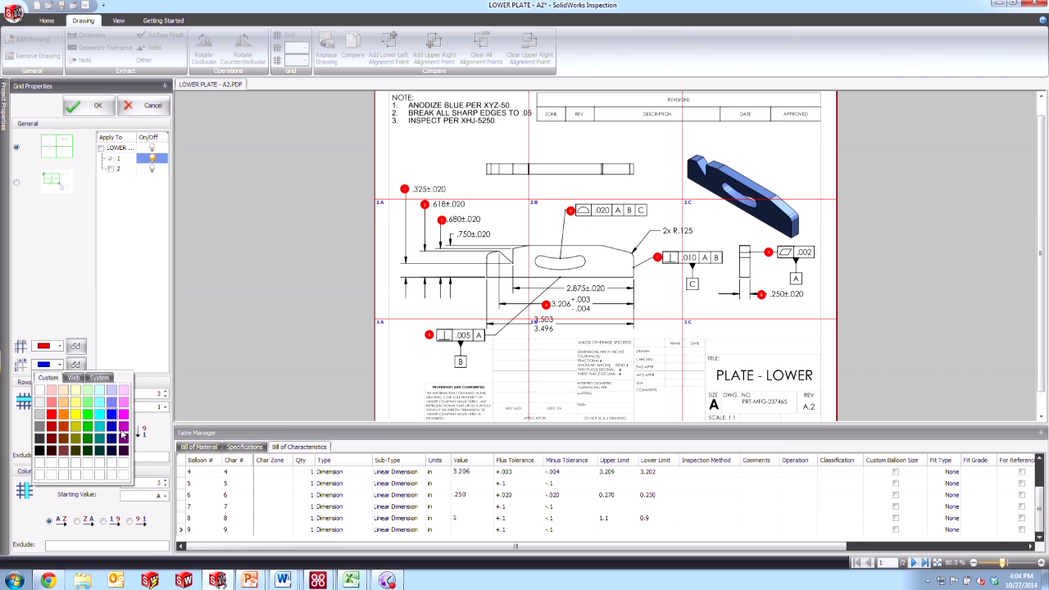
{"action": "left_click", "coordinate": [122, 434]}
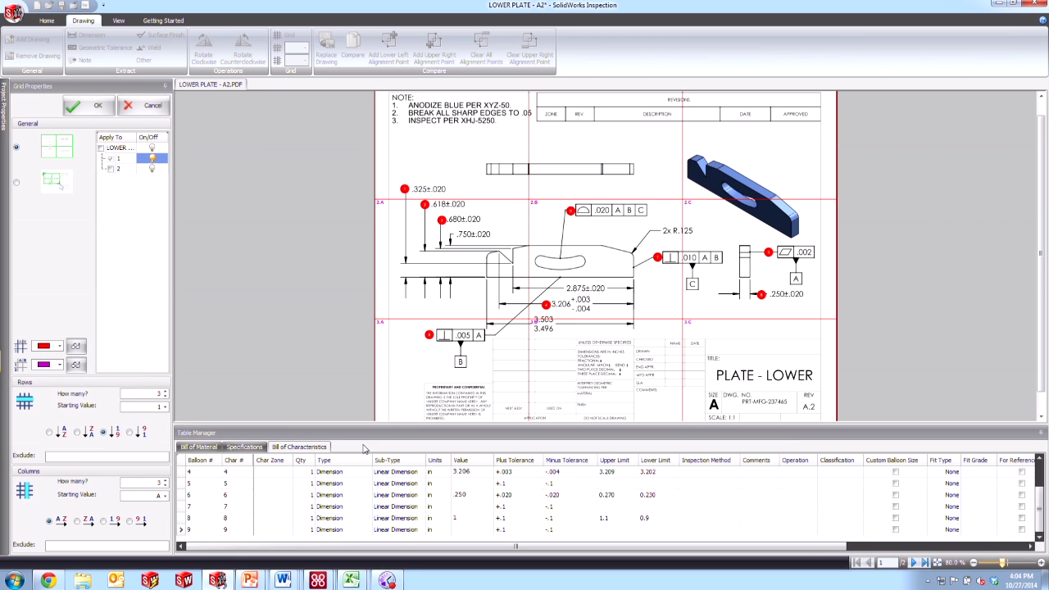
Toggle the grid lines and zone labels off and back on to check them.
{"action": "left_click", "coordinate": [75, 348]}
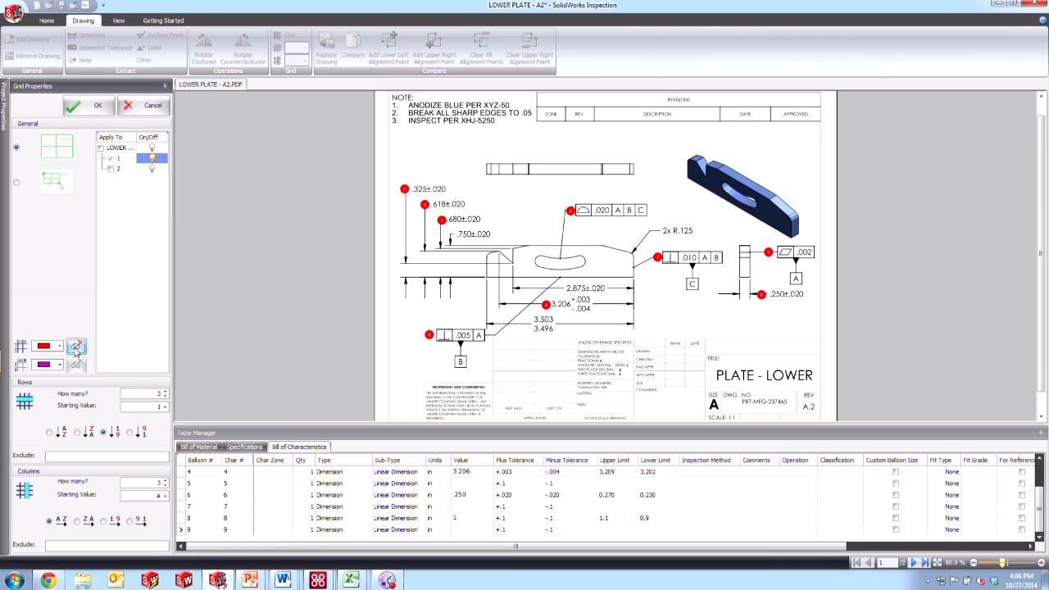
{"action": "left_click", "coordinate": [75, 348]}
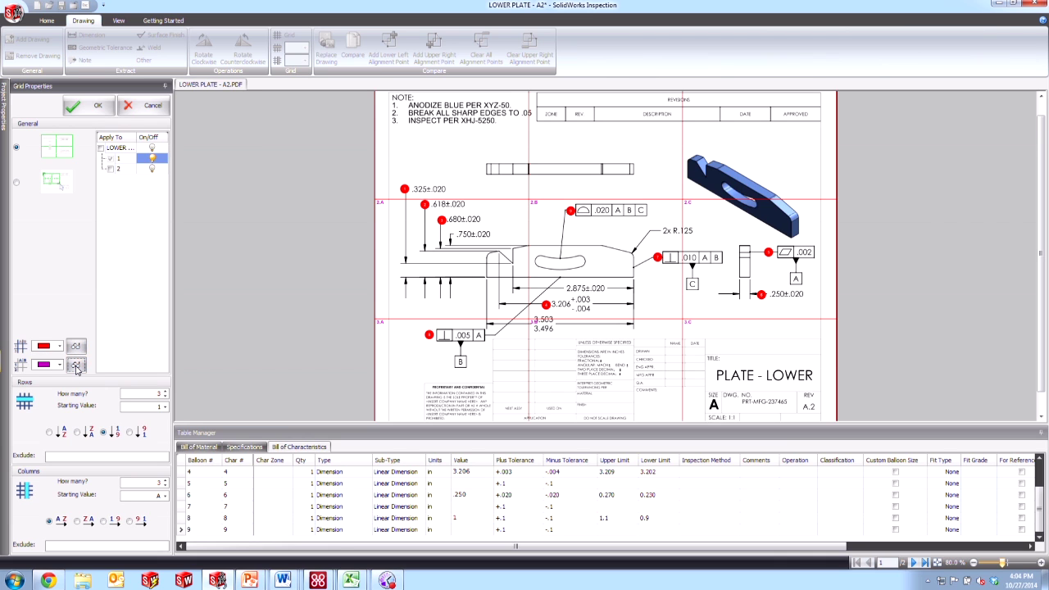
{"action": "left_click", "coordinate": [77, 369]}
{"action": "left_click", "coordinate": [77, 367]}
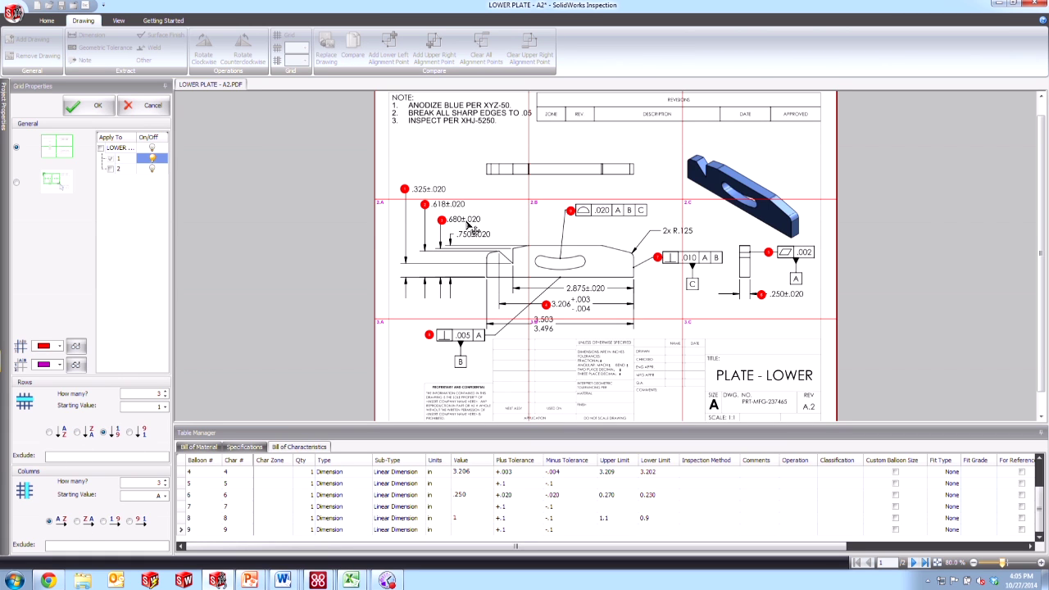
Set Rows sort to A-Z starting at A and Columns sort to 9-1 starting at 1.
{"action": "left_click", "coordinate": [49, 432]}
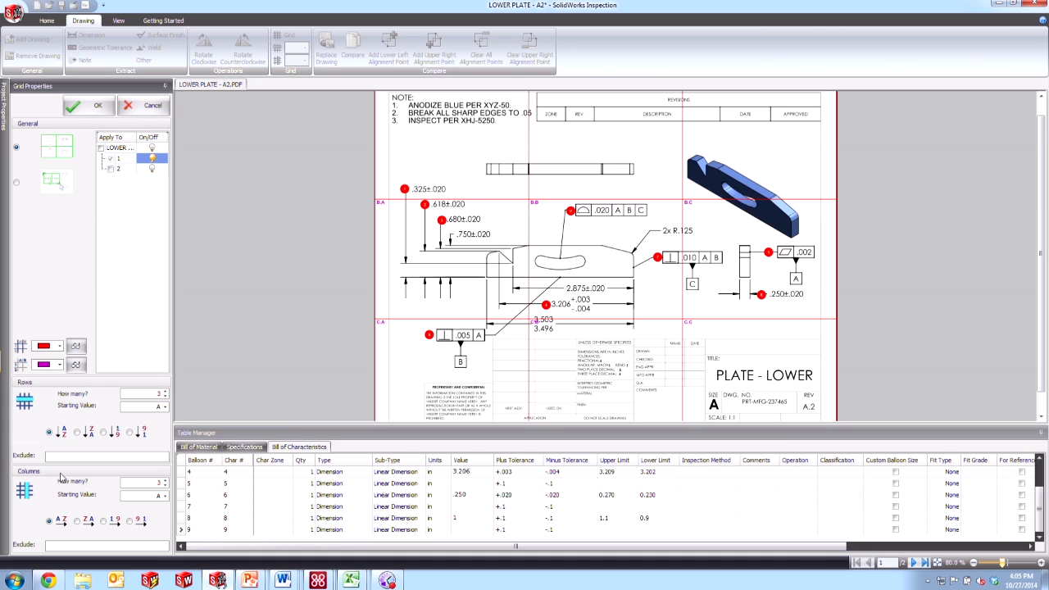
{"action": "left_click", "coordinate": [130, 522]}
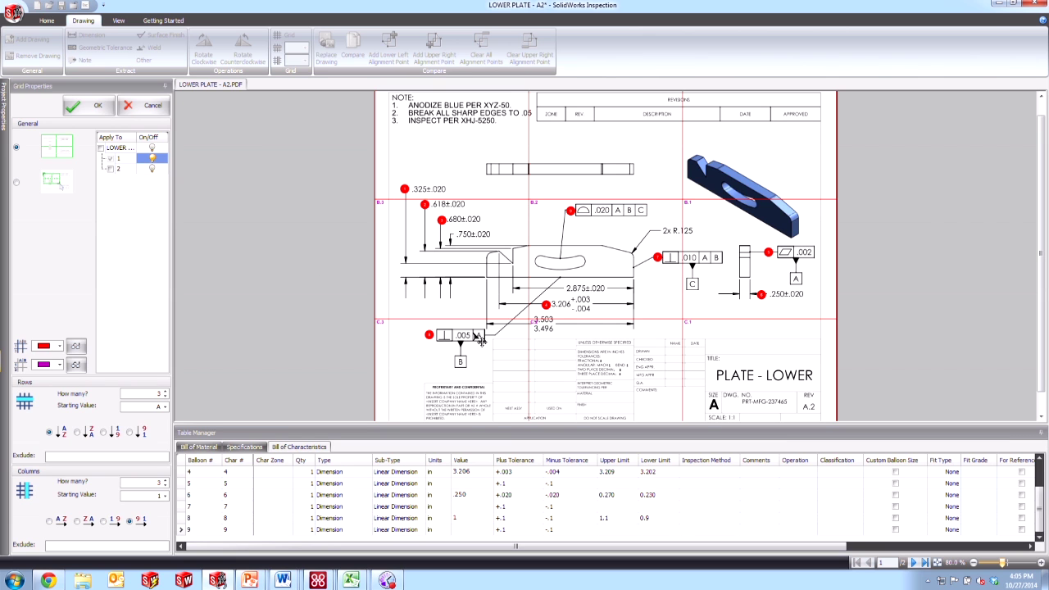
{"action": "scroll", "coordinate": [1041, 289], "scroll_direction": "up", "scroll_amount": 1}
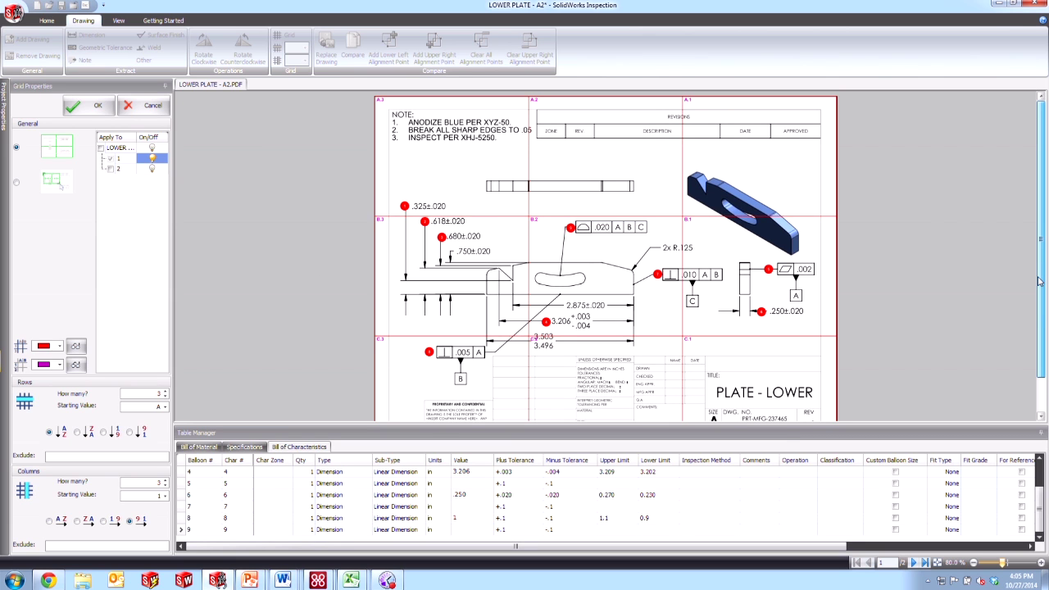
{"action": "mouse_move", "coordinate": [1037, 309]}
{"action": "left_mouse_down"}
{"action": "mouse_move", "coordinate": [1030, 351]}
{"action": "mouse_move", "coordinate": [1025, 321]}
{"action": "left_mouse_up"}
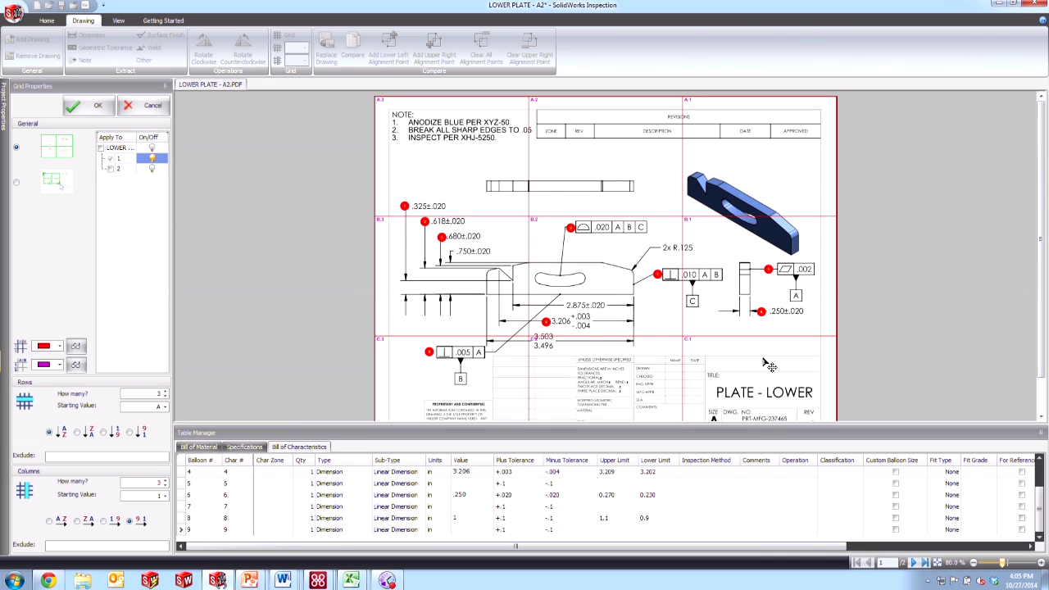
Confirm Grid Properties with OK and enlarge the Bill of Characteristics to show all nine zoned balloons.
{"action": "left_click", "coordinate": [90, 106]}
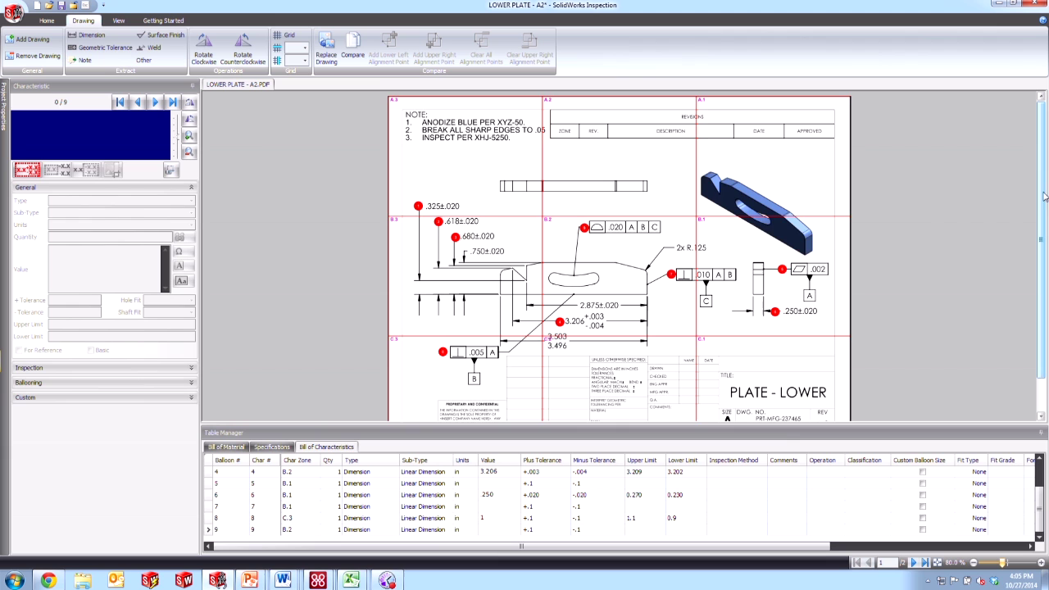
{"action": "left_click_drag", "start_coordinate": [1044, 198], "coordinate": [1040, 223]}
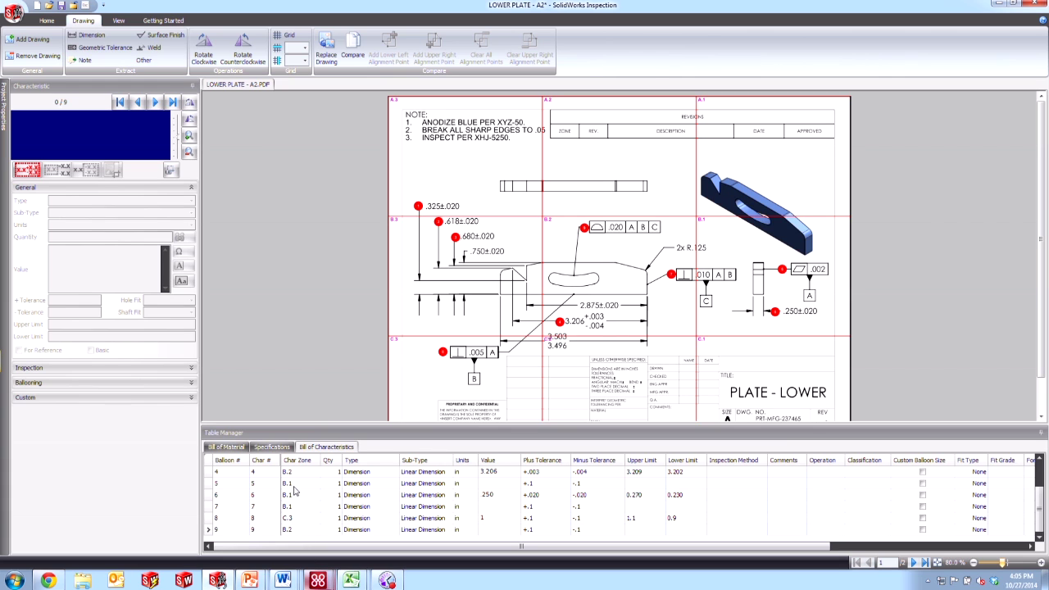
{"action": "scroll", "coordinate": [1040, 500], "scroll_direction": "up", "scroll_amount": 1}
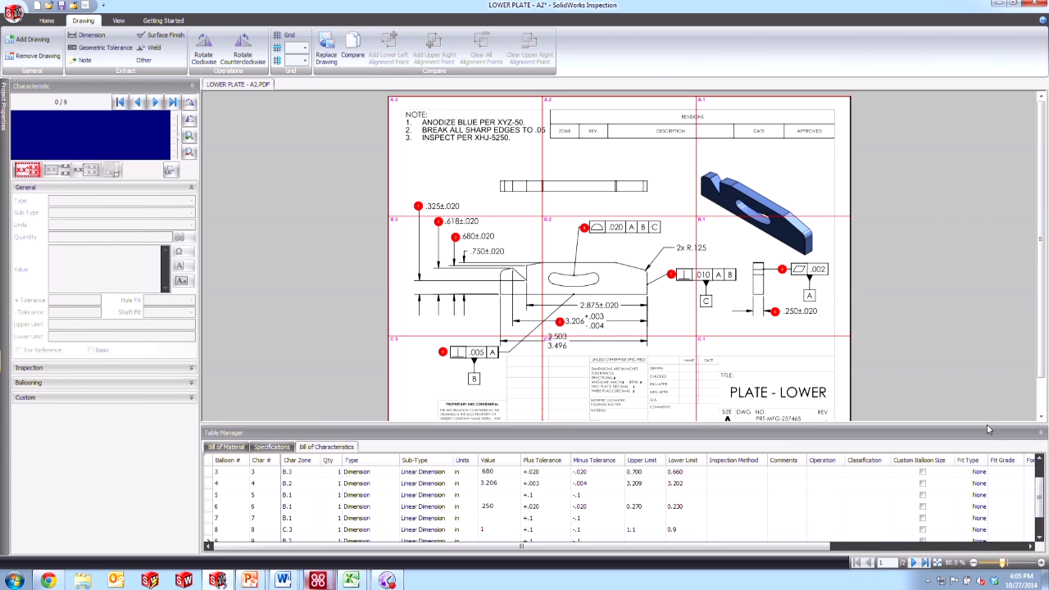
{"action": "left_click_drag", "start_coordinate": [969, 424], "coordinate": [957, 356]}
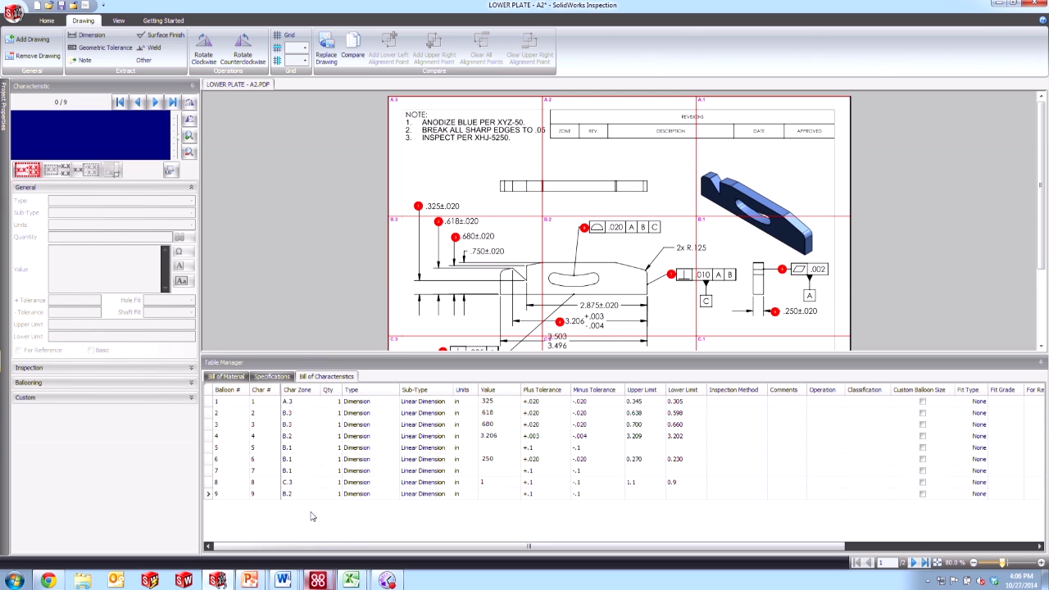
Sort the Bill of Characteristics ascending by the Char Zone column.
{"action": "left_click", "coordinate": [305, 390]}
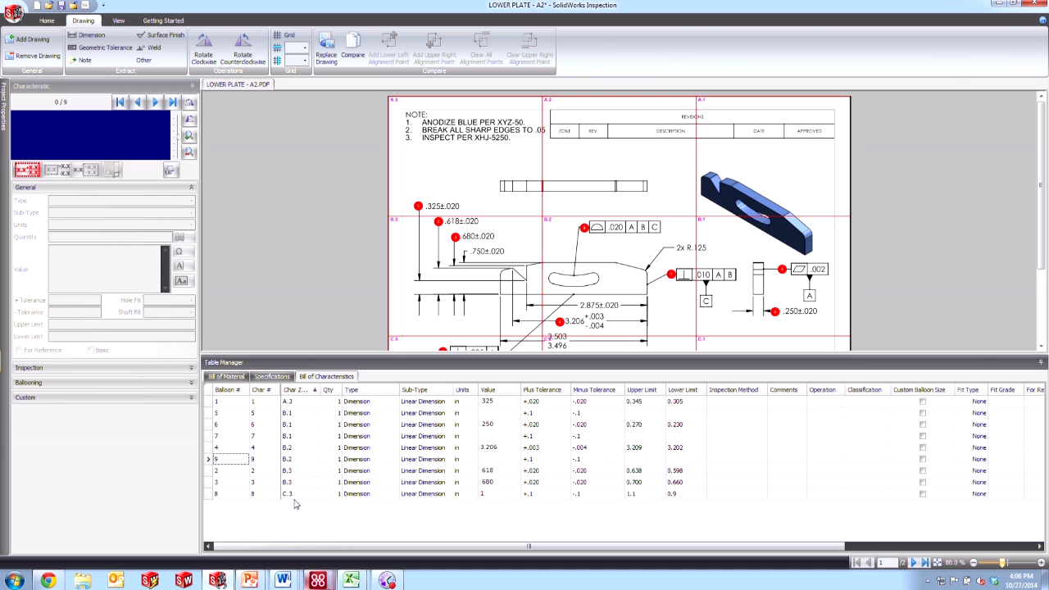